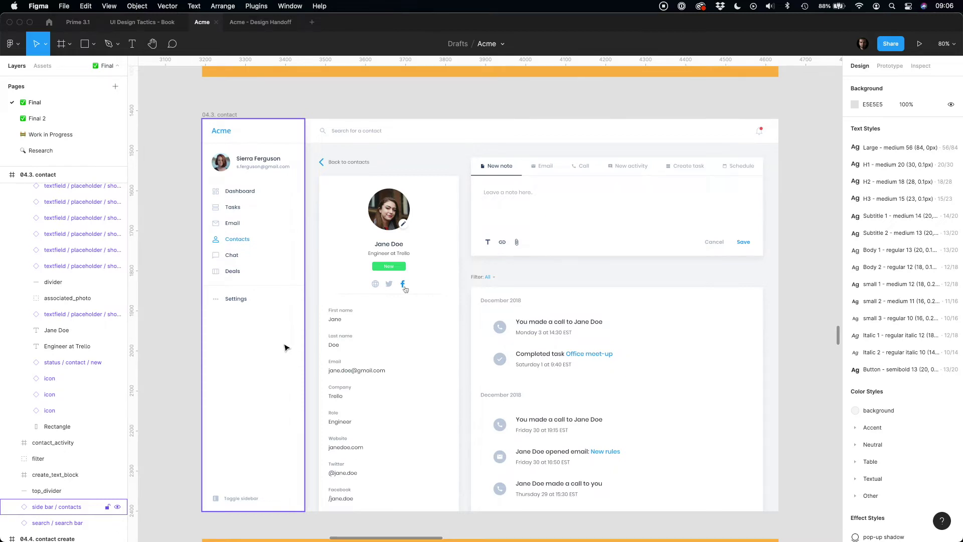
Recolour the green New badge on the contact card to the blue Accent/Default style
scroll(285, 348, "down", 5)
scroll(285, 348, "left", 8)
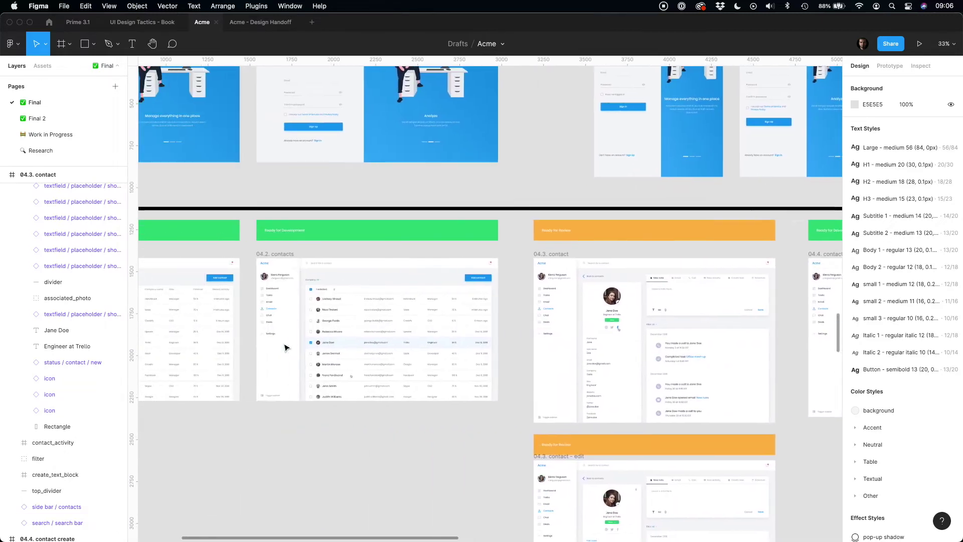
scroll(285, 347, "left", 2)
scroll(228, 219, "down", 5)
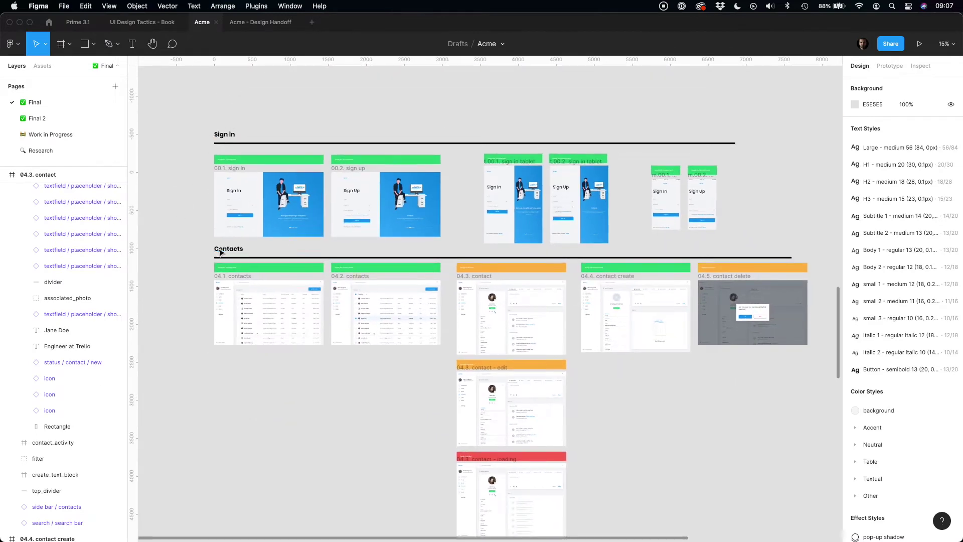
scroll(218, 251, "down", 15)
scroll(221, 252, "down", 2)
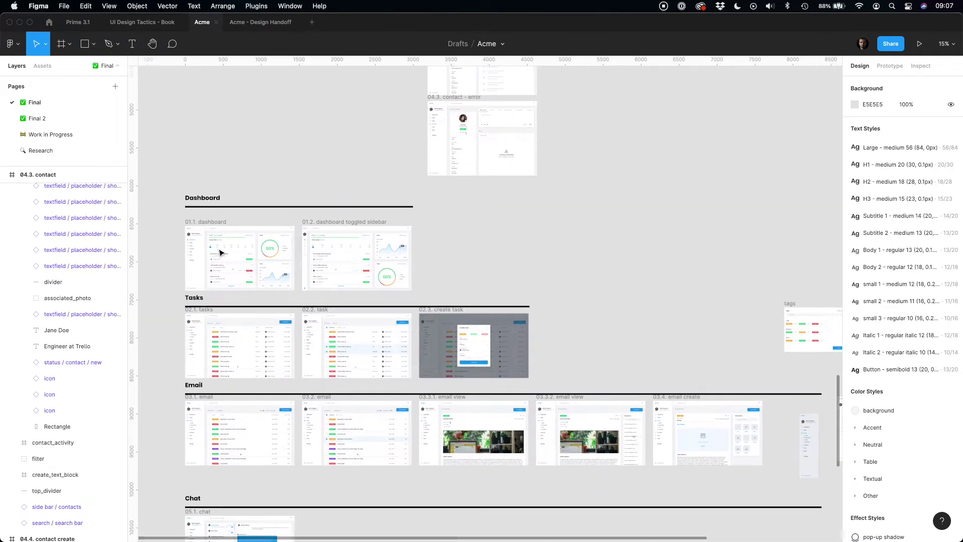
scroll(220, 252, "up", 5)
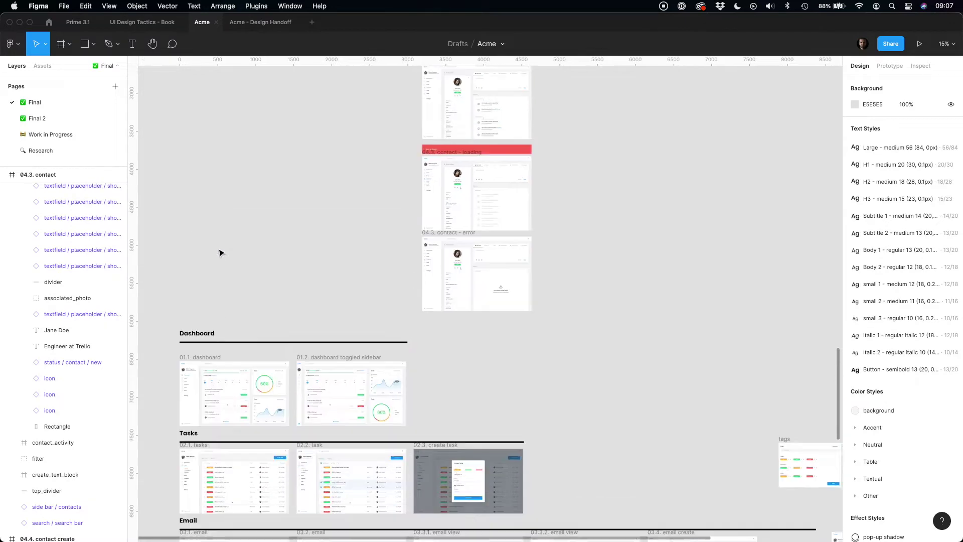
scroll(228, 251, "up", 8)
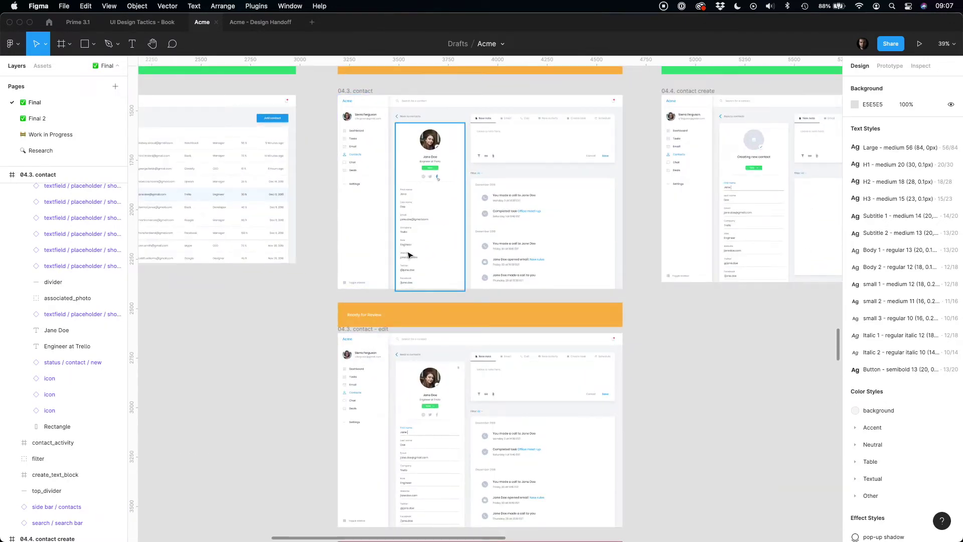
scroll(400, 346, "down", 10)
scroll(507, 474, "down", 10)
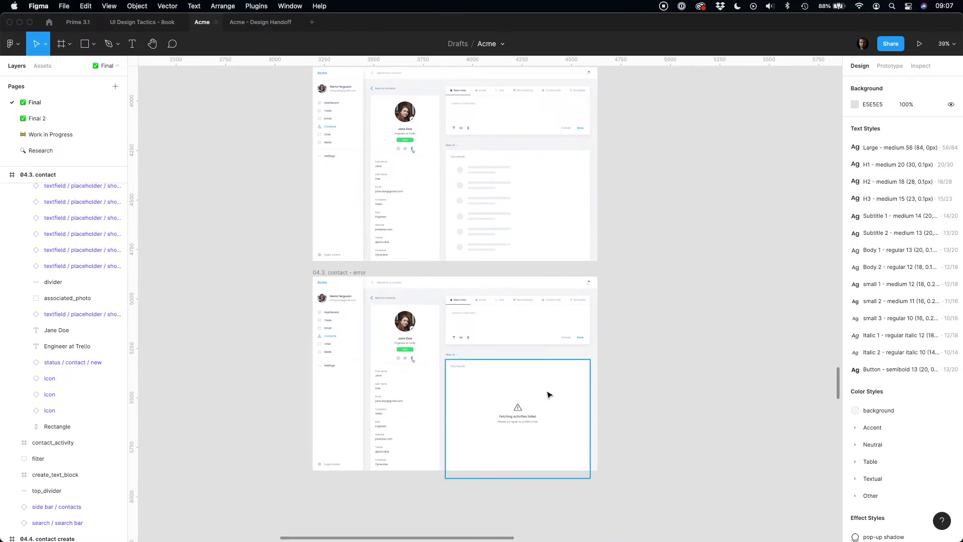
scroll(548, 394, "up", 15)
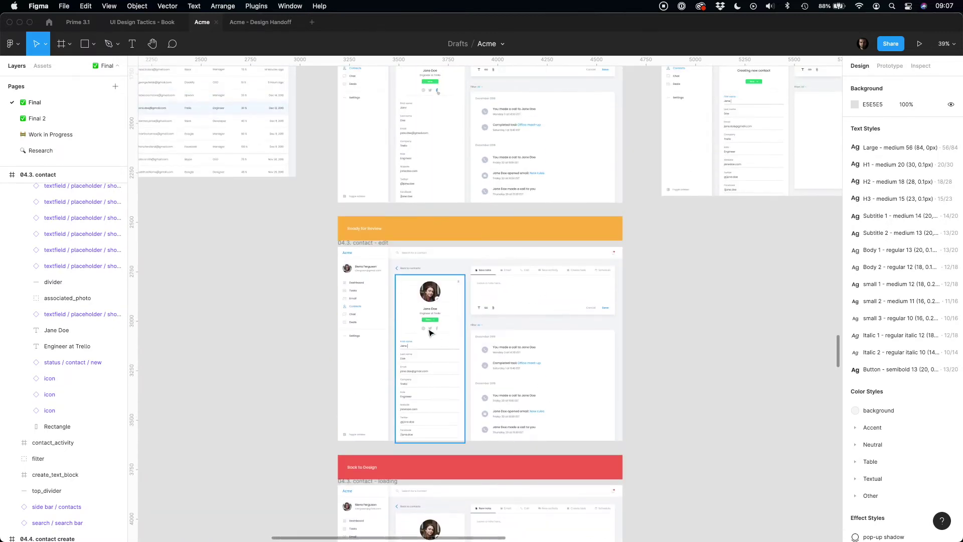
scroll(429, 332, "up", 5)
scroll(429, 332, "up", 2)
left_click(437, 308)
double_click(437, 308)
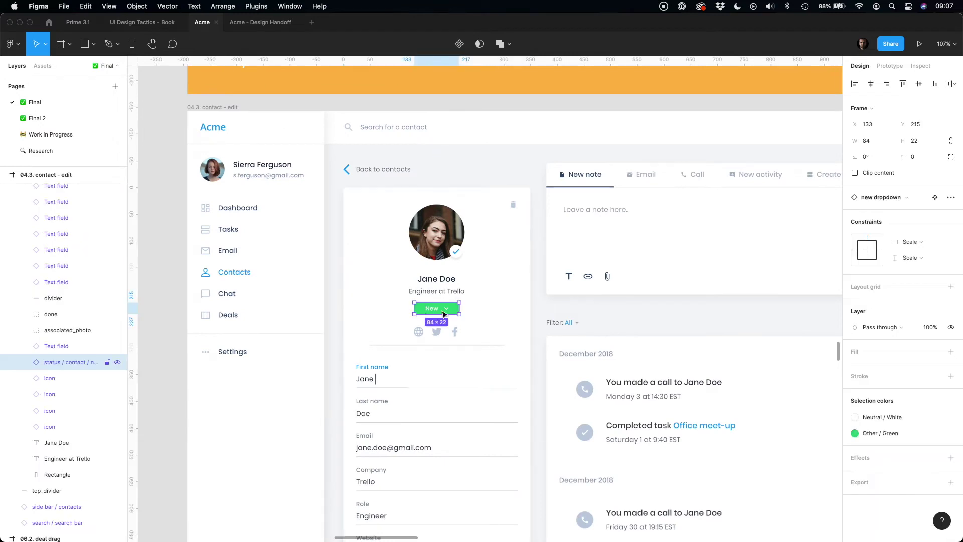
left_click(861, 436)
scroll(783, 449, "up", 3)
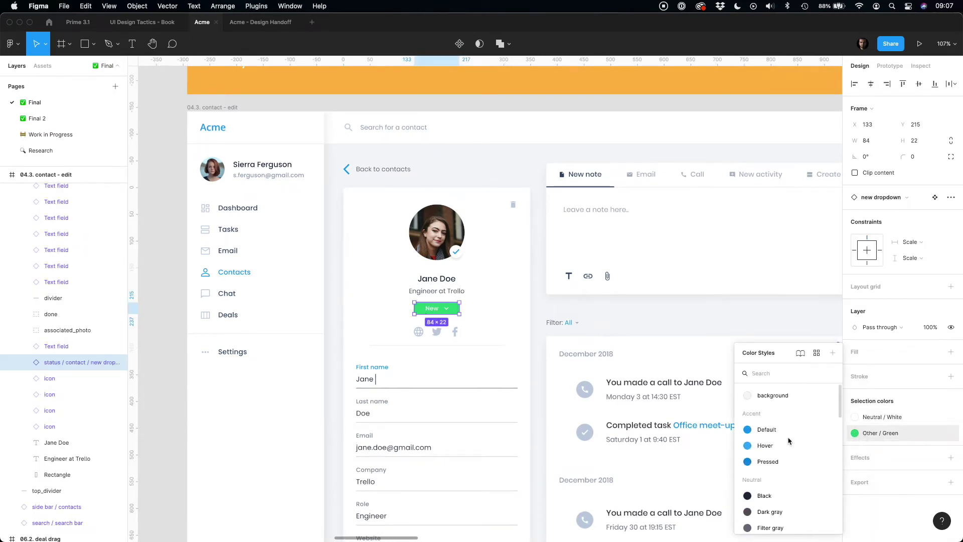
left_click(767, 430)
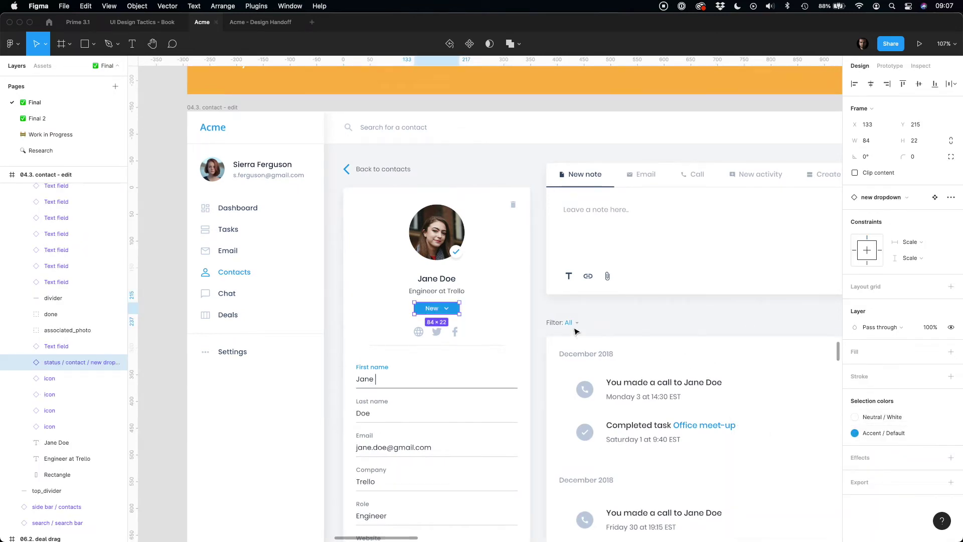
Search the commands for 'contact', then dismiss the search and clear the selection
scroll(577, 331, "down", 5)
scroll(576, 331, "right", 2)
key("super+slash")
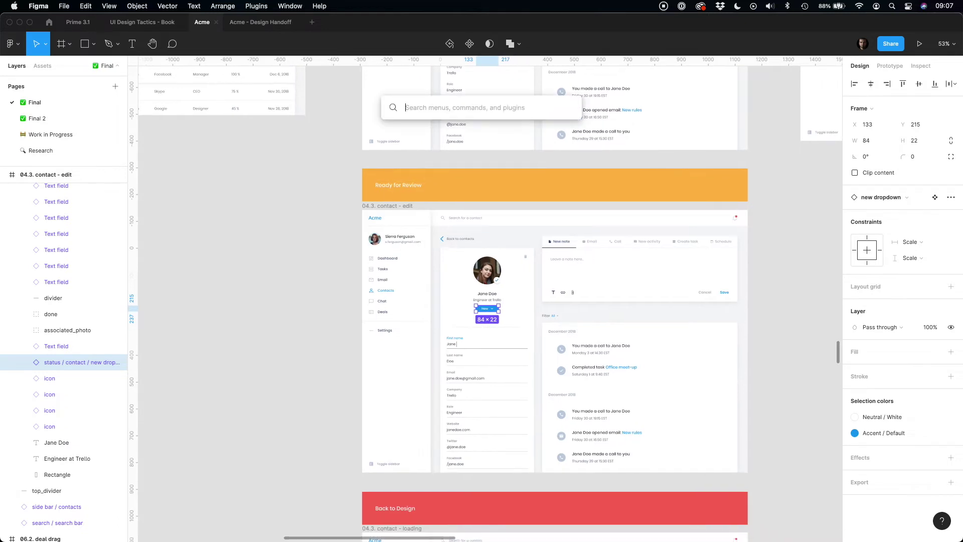
type("contact")
left_click(300, 344)
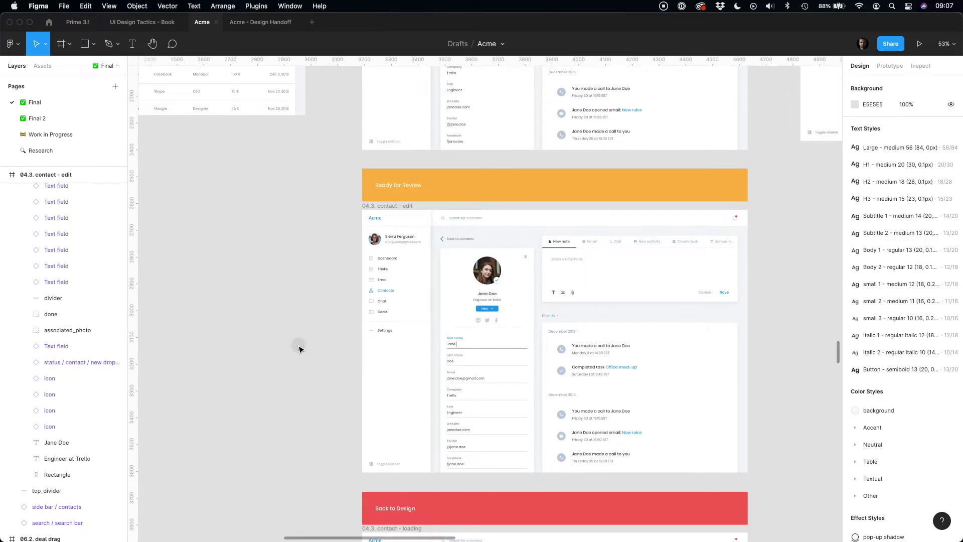
scroll(60, 231, "up", 10)
scroll(51, 232, "down", 15)
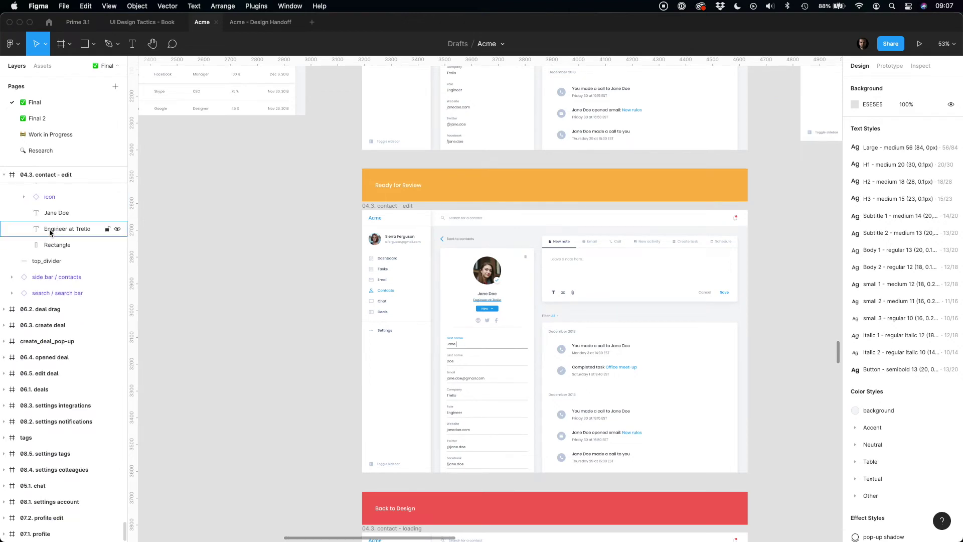
scroll(312, 221, "up", 2)
scroll(311, 221, "down", 10)
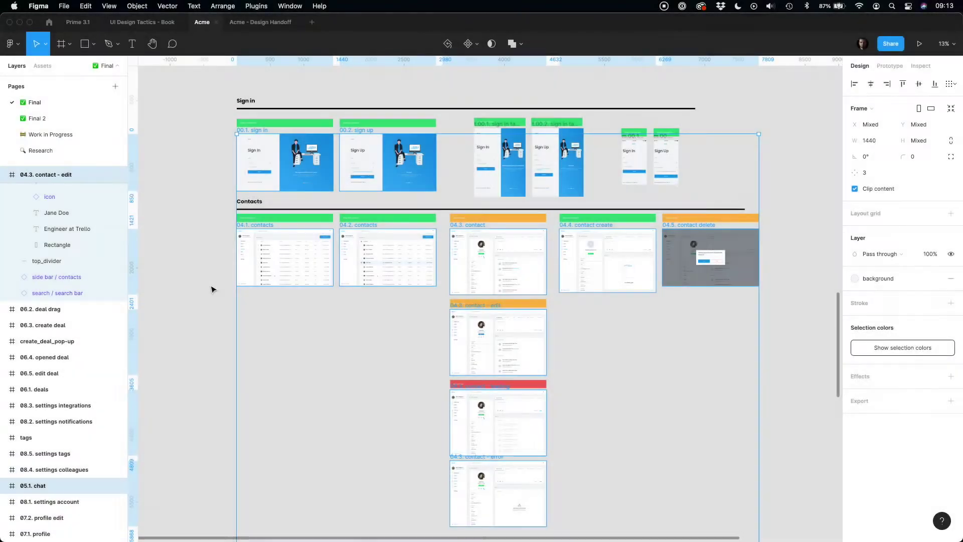
Export the 19 selected frames via the Zeplin plugin to Acme CRM Desktop, then open that project
left_click(257, 6)
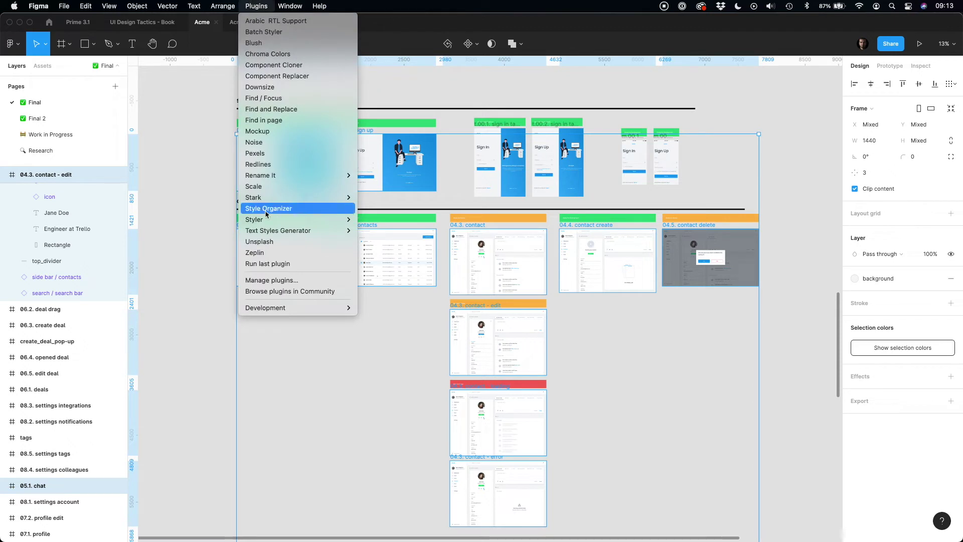
left_click(257, 256)
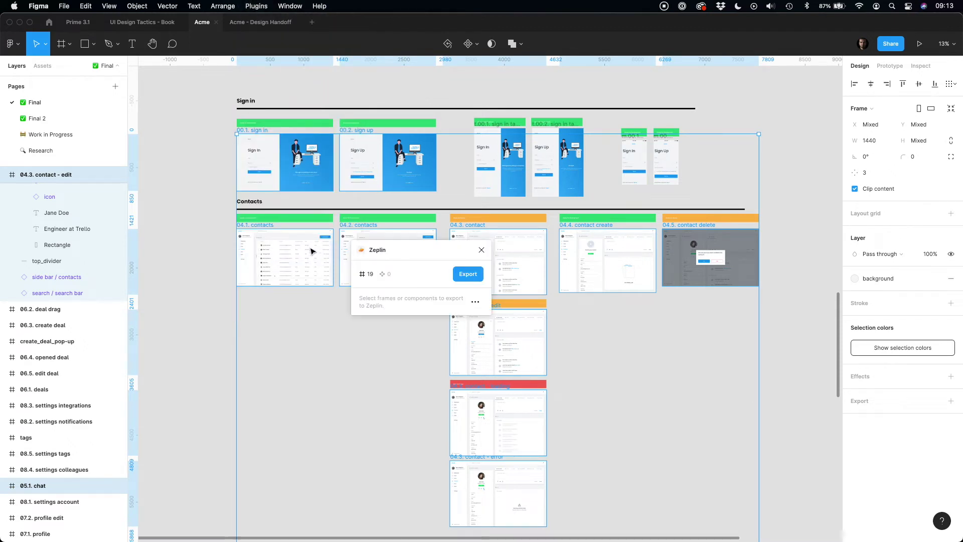
left_click(462, 281)
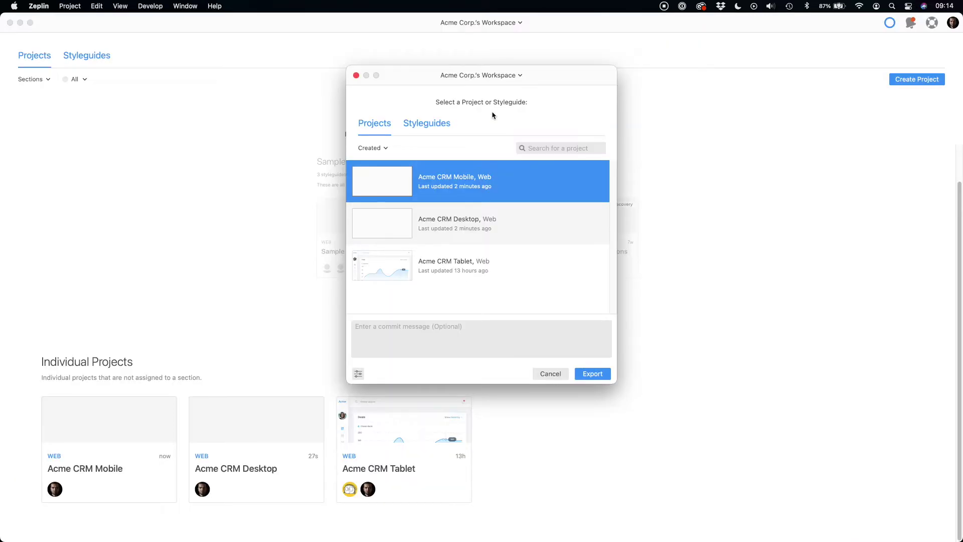
left_click(477, 231)
left_click(586, 375)
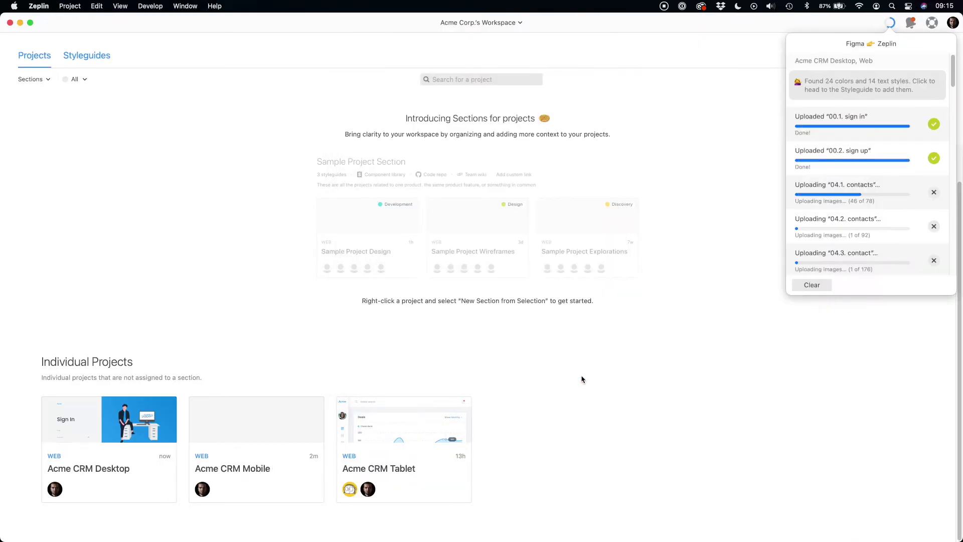
left_click(92, 417)
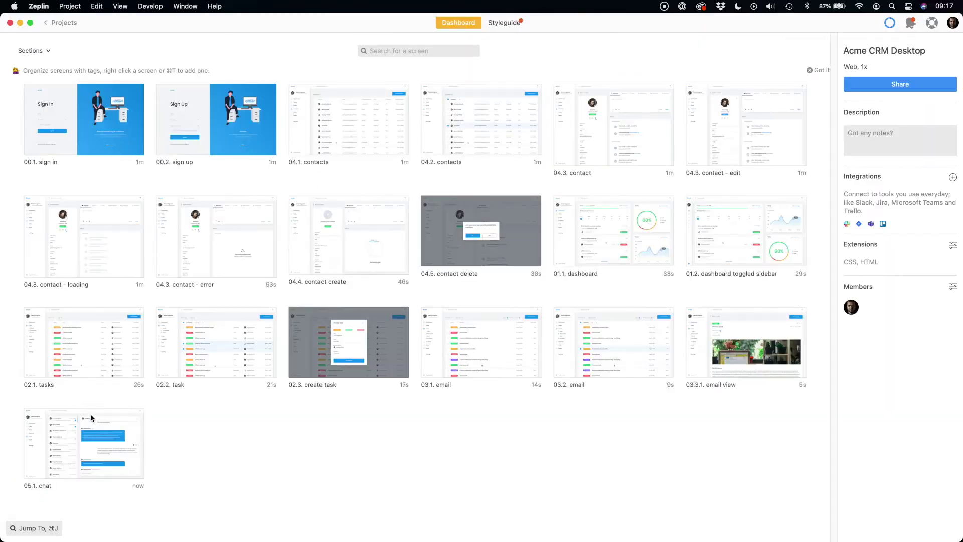
Group the sign-in/sign-up, contact and dashboard screens into Start Screens, Contact and Dashboard sections
left_click_drag(17, 108, 246, 171)
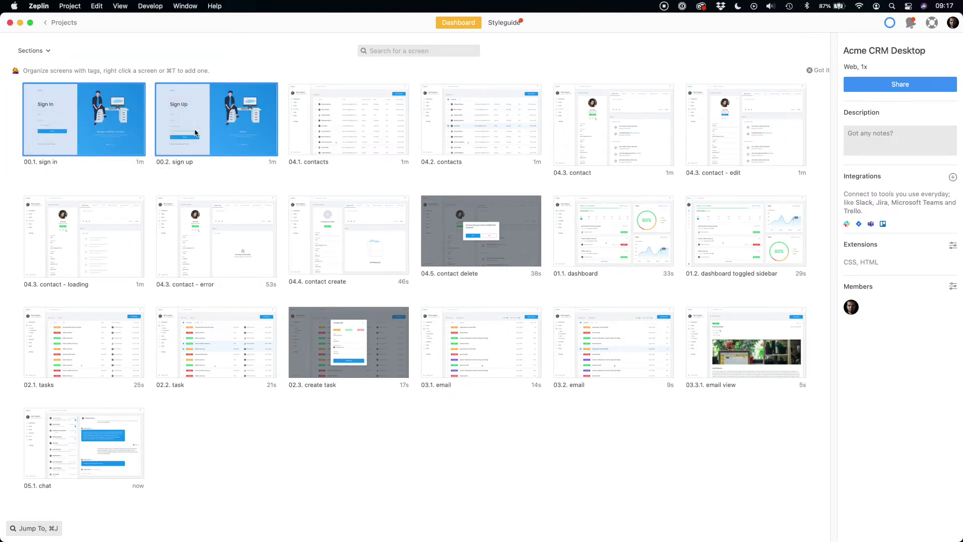
right_click(197, 132)
left_click(214, 218)
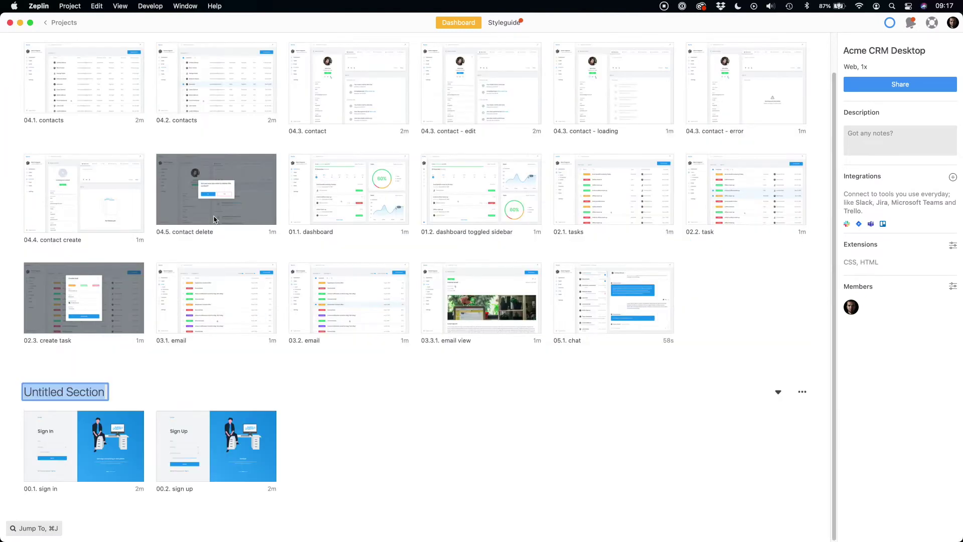
type("Start Screens")
key("Return")
left_click_drag(15, 53, 201, 211)
right_click(201, 210)
left_click(208, 309)
type("Contact")
key("Return")
left_click_drag(13, 132, 270, 211)
right_click(236, 161)
left_click(237, 256)
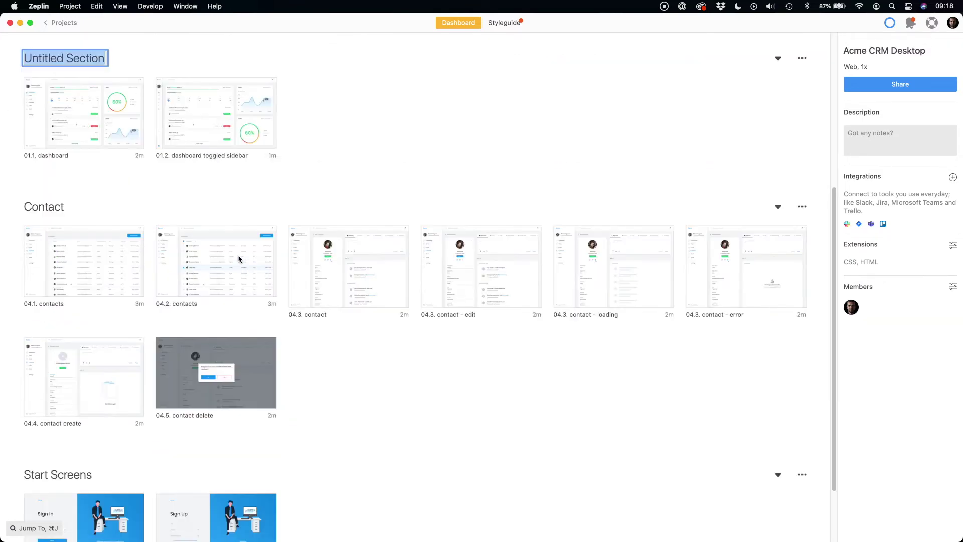
type("Dashboard")
key("Return")
Create Tasks and Email sections from their three screens each, and an Other section for 05.1 chat
scroll(421, 151, "up", 5)
left_click_drag(344, 187, 15, 86)
right_click(333, 131)
left_click(387, 230)
type("Tasks")
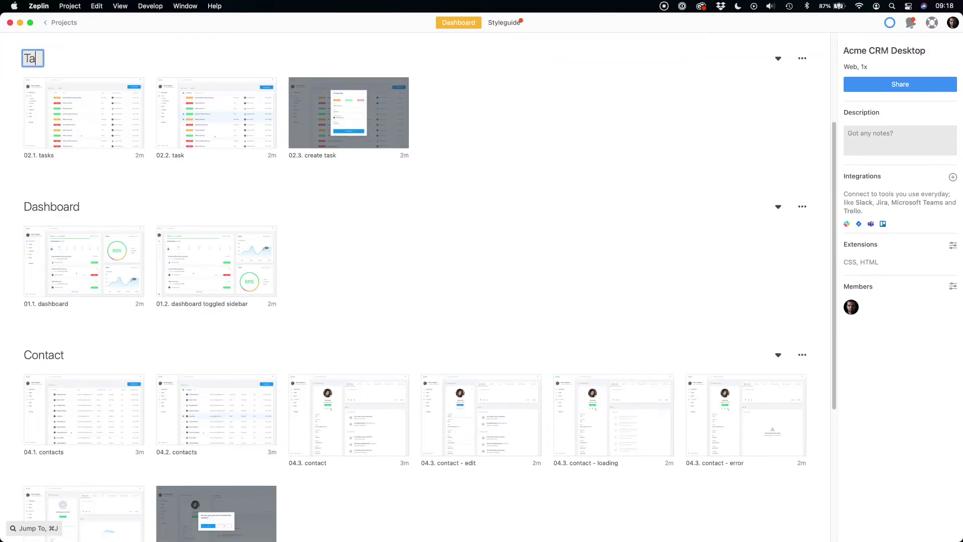
key("Return")
left_click_drag(13, 129, 324, 123)
right_click(324, 123)
left_click(362, 234)
type("Email")
key("Return")
right_click(119, 83)
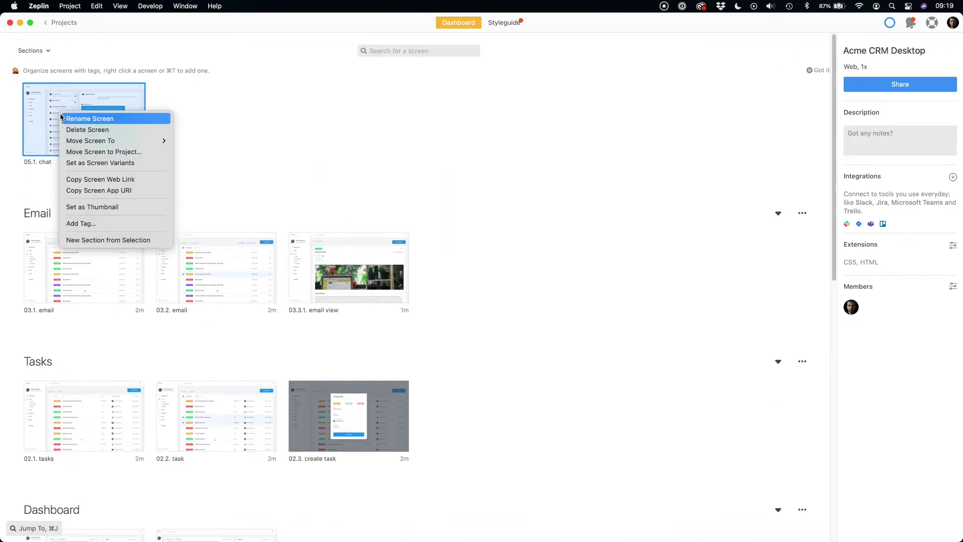
left_click(151, 236)
type("Other")
key("Return")
Try sorting screens by last updated and alphabetically, then return to grouping by section
left_click(31, 50)
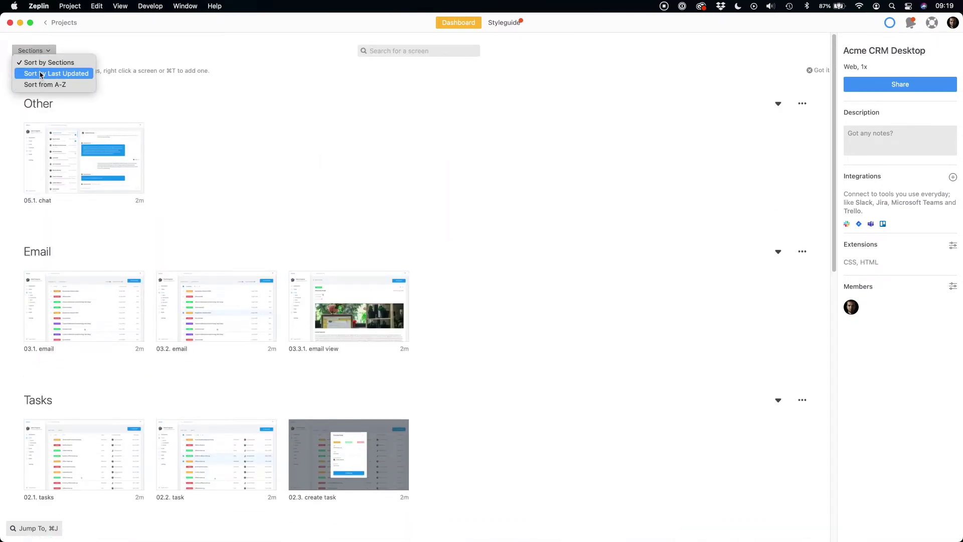
left_click(40, 74)
left_click(30, 50)
left_click(48, 84)
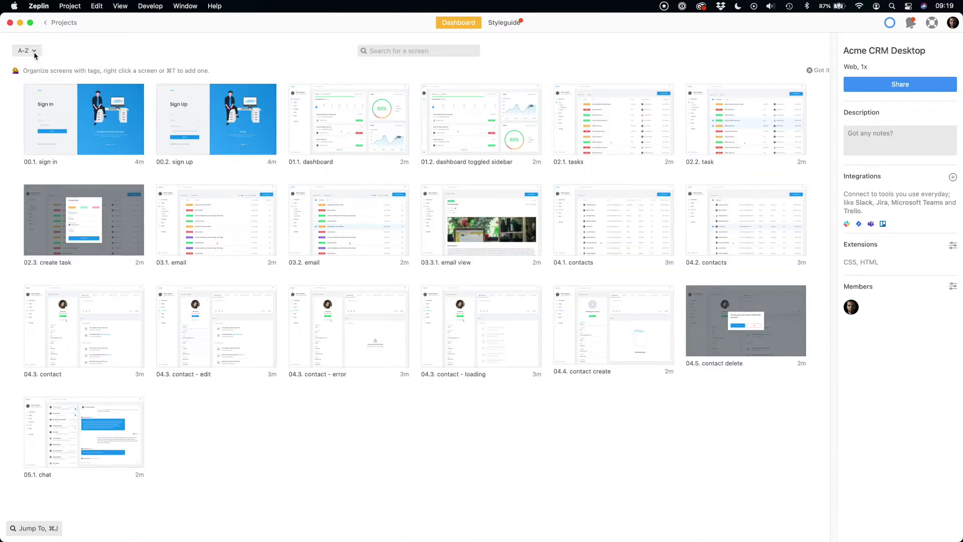
left_click(27, 51)
left_click(34, 63)
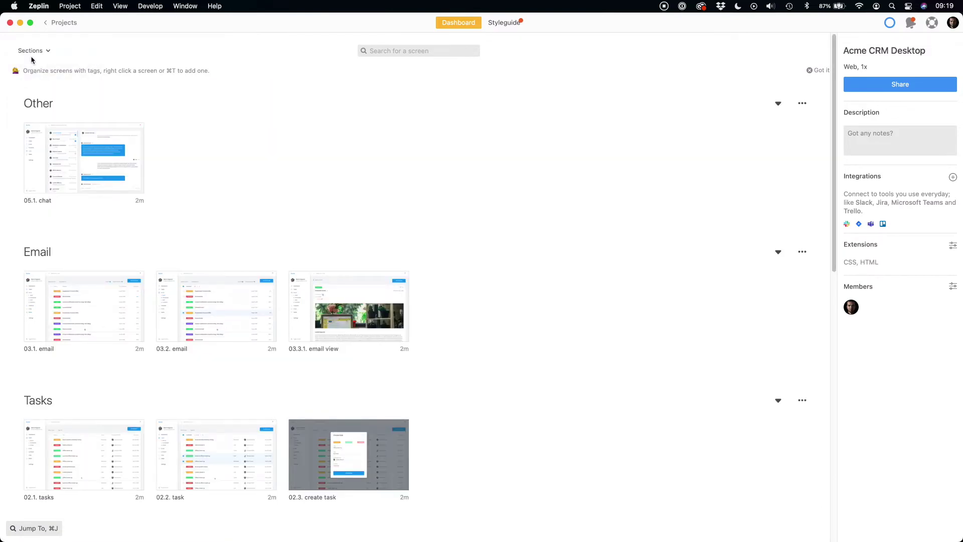
Drag Start Screens to the top and move Contact above Dashboard
scroll(72, 234, "down", 10)
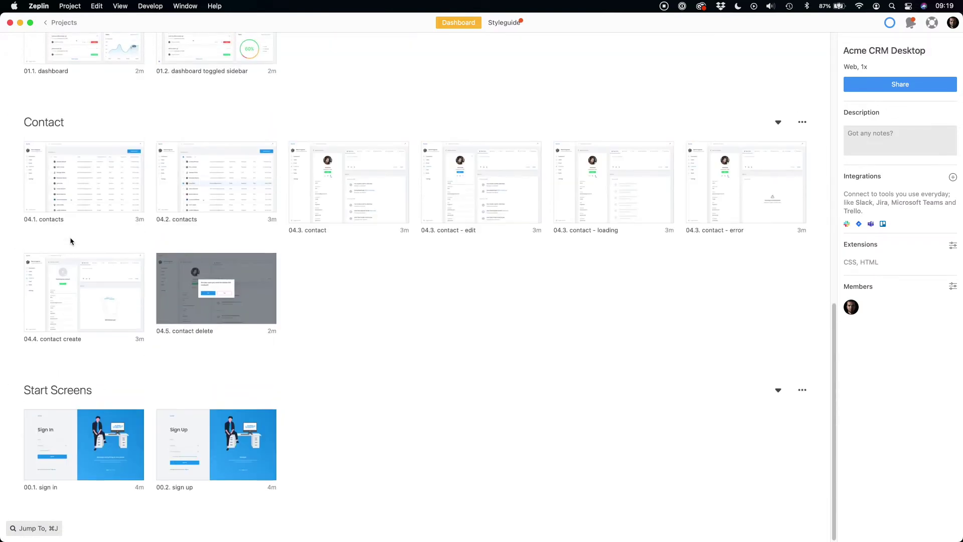
left_click_drag(17, 392, 24, 59)
scroll(24, 59, "up", 5)
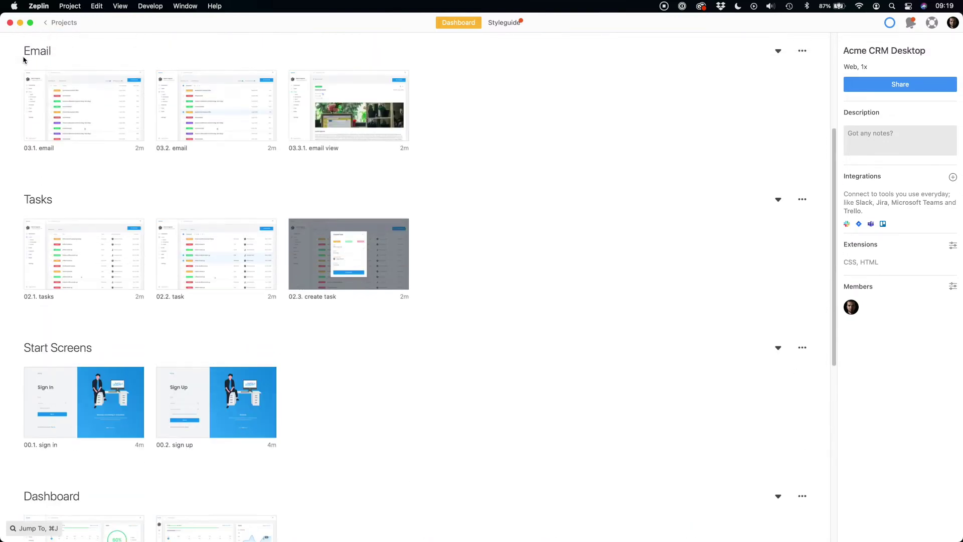
left_click_drag(17, 363, 27, 61)
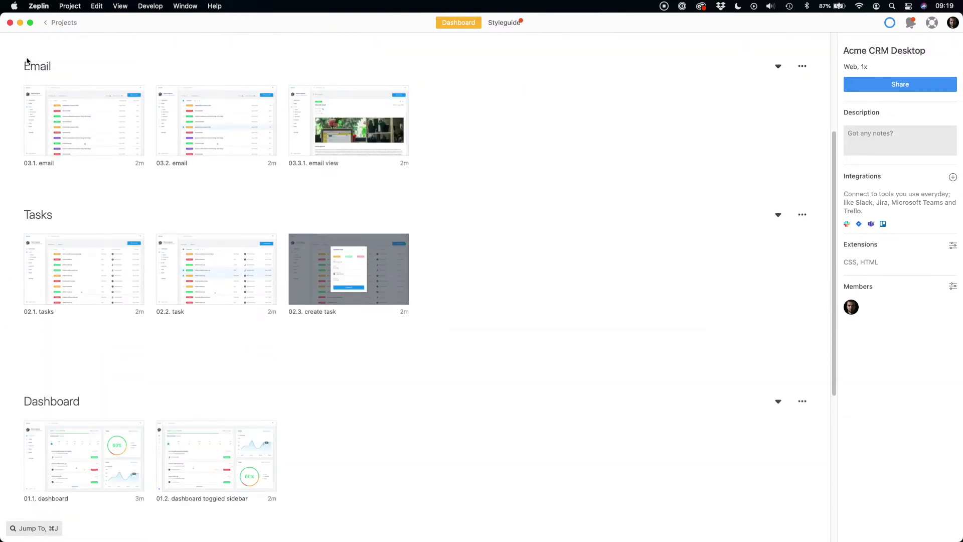
scroll(26, 180, "down", 6)
left_click_drag(17, 278, 25, 196)
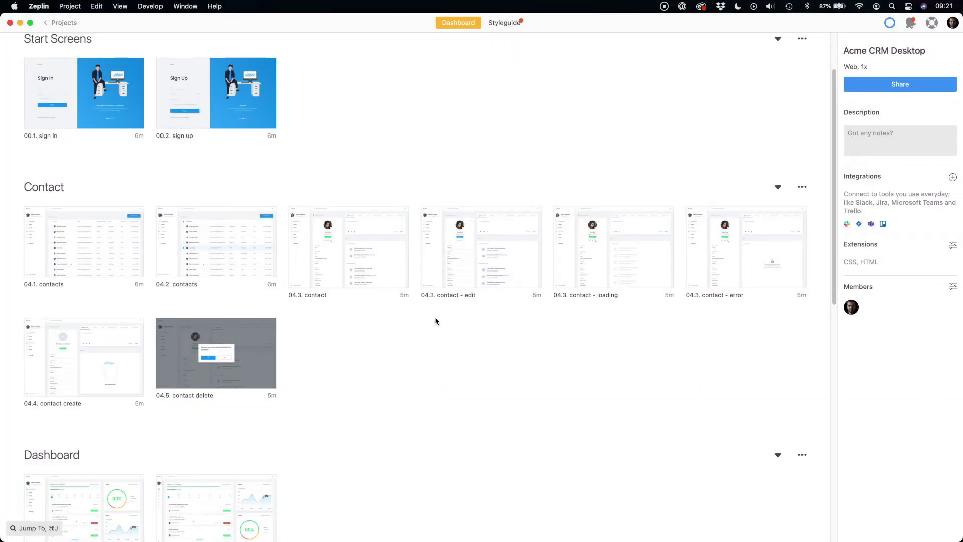
Set the contact edit, loading, error, create and delete screens as screen variants and open the group
left_click_drag(436, 321, 768, 266)
left_click(117, 372, "shift")
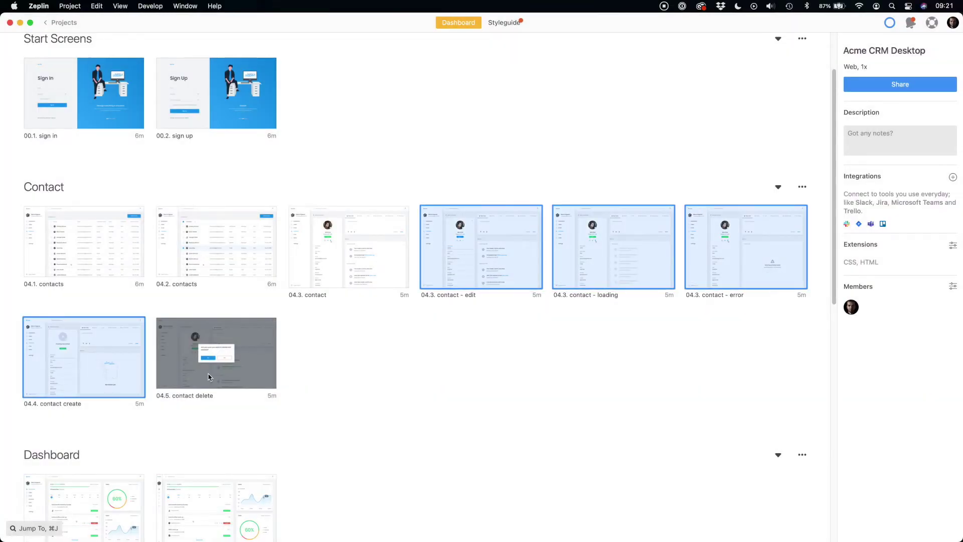
left_click(209, 377, "shift")
right_click(209, 377)
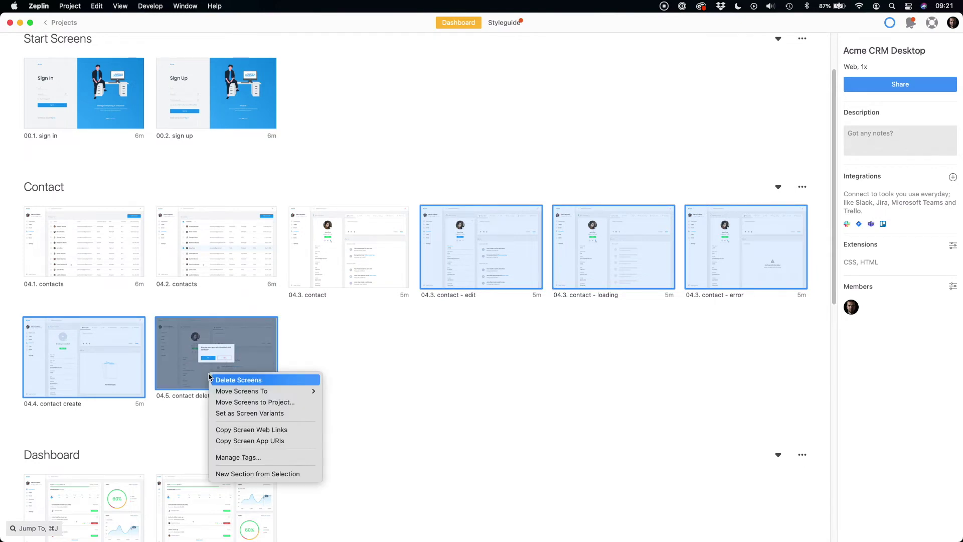
left_click(234, 417)
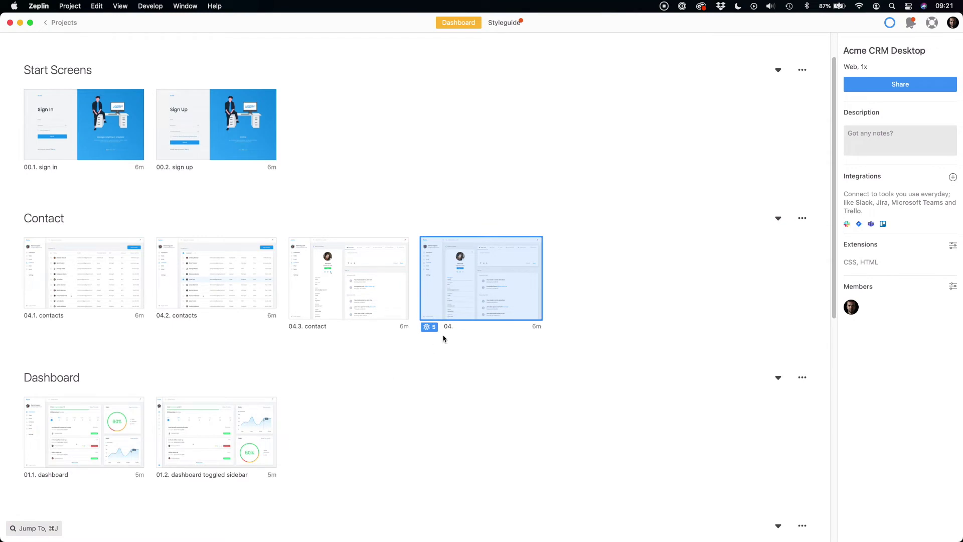
double_click(483, 277)
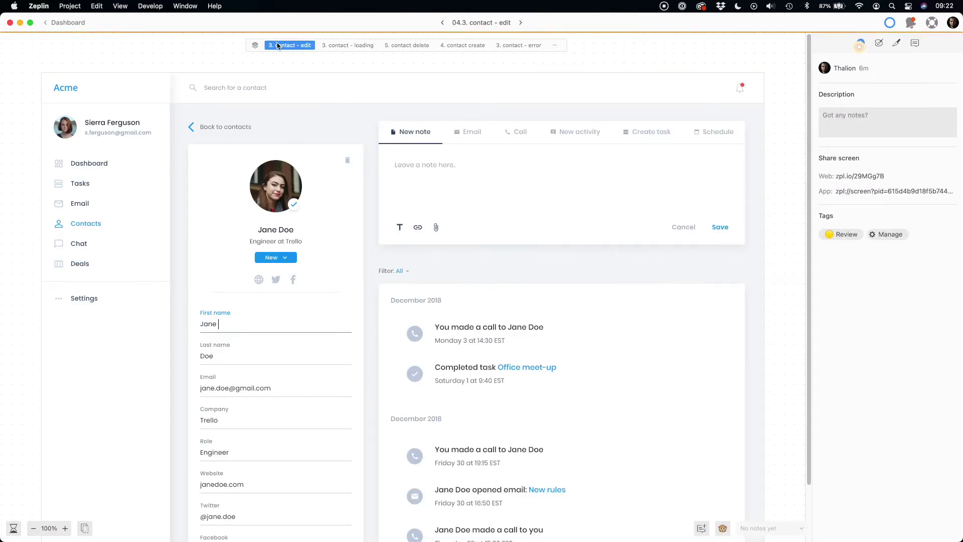
Switch through the loading, tablet, mobile, desktop and dark-theme variants, ending on contact edit
left_click(346, 45)
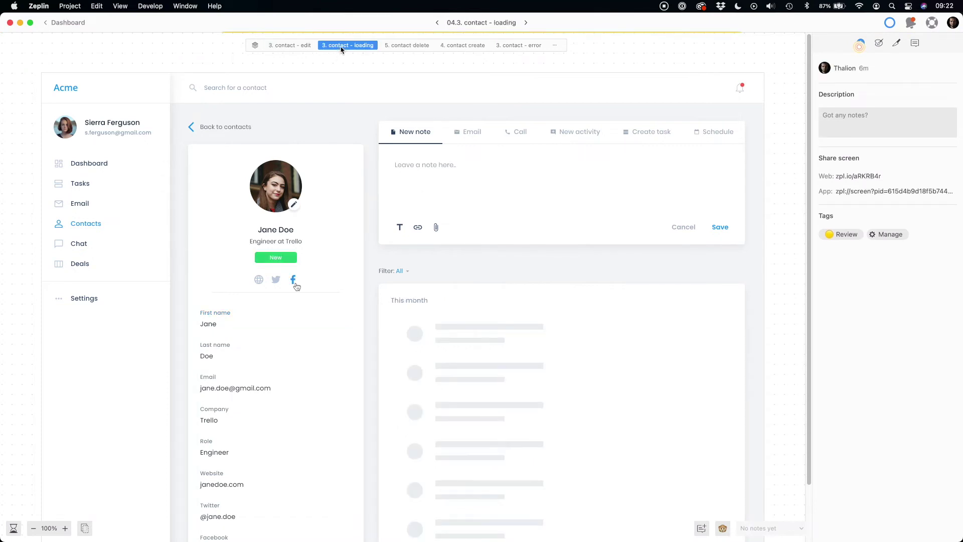
left_click(412, 45)
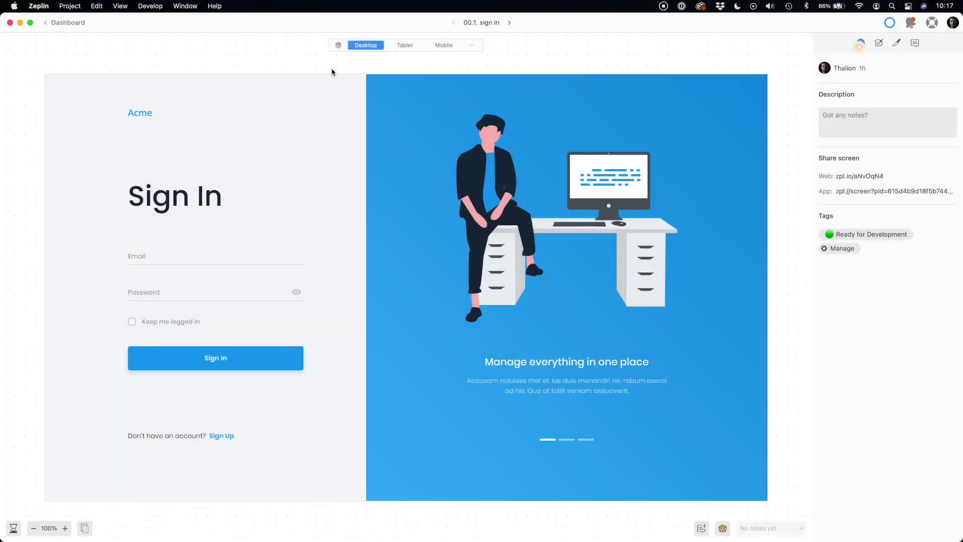
left_click(402, 45)
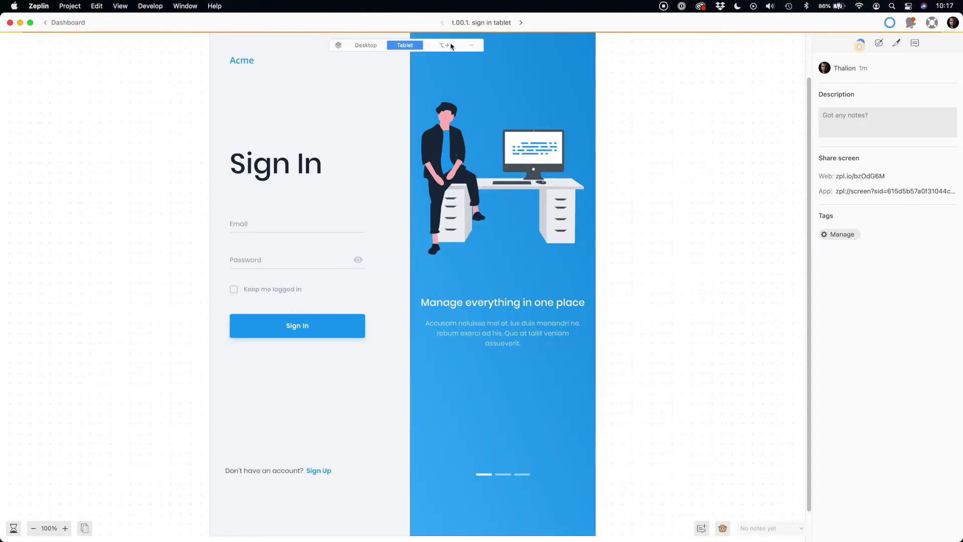
left_click(449, 46)
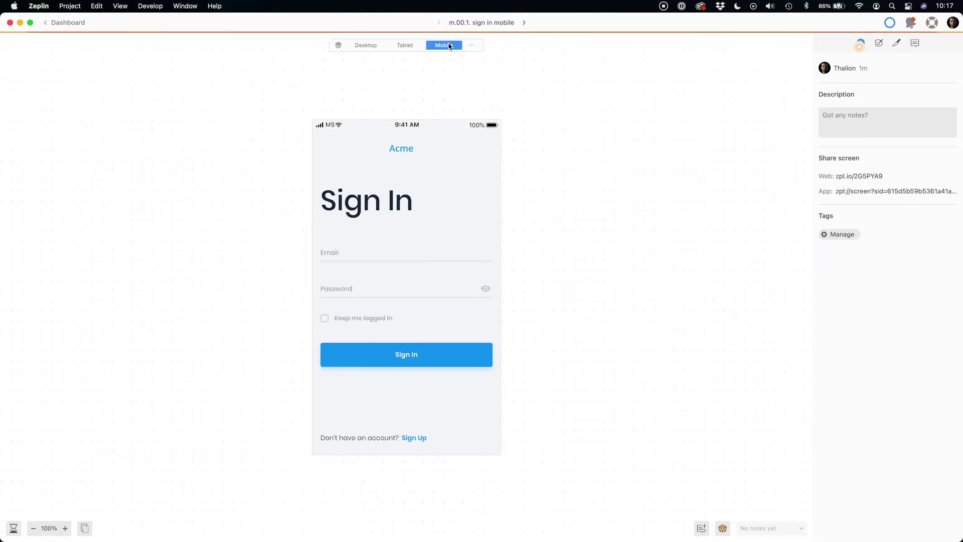
left_click(365, 46)
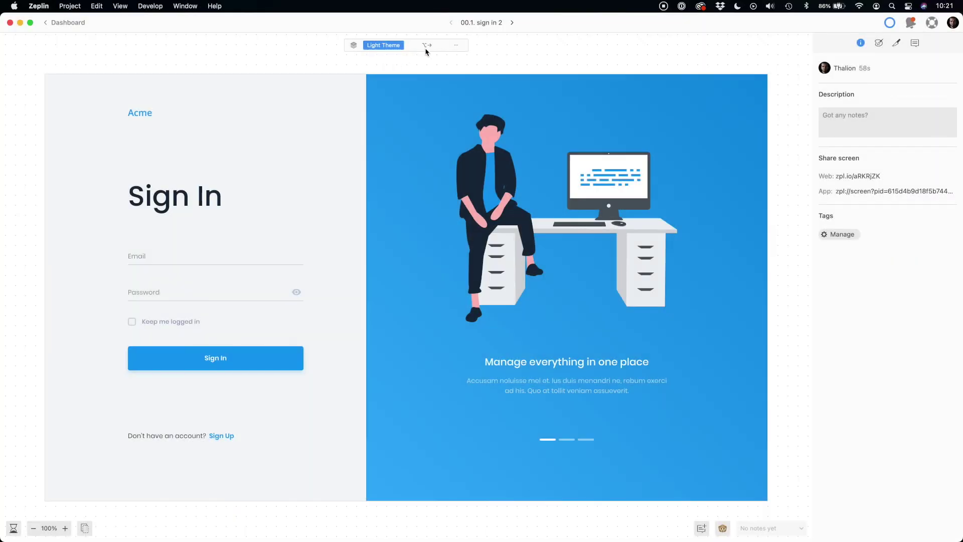
left_click(426, 47)
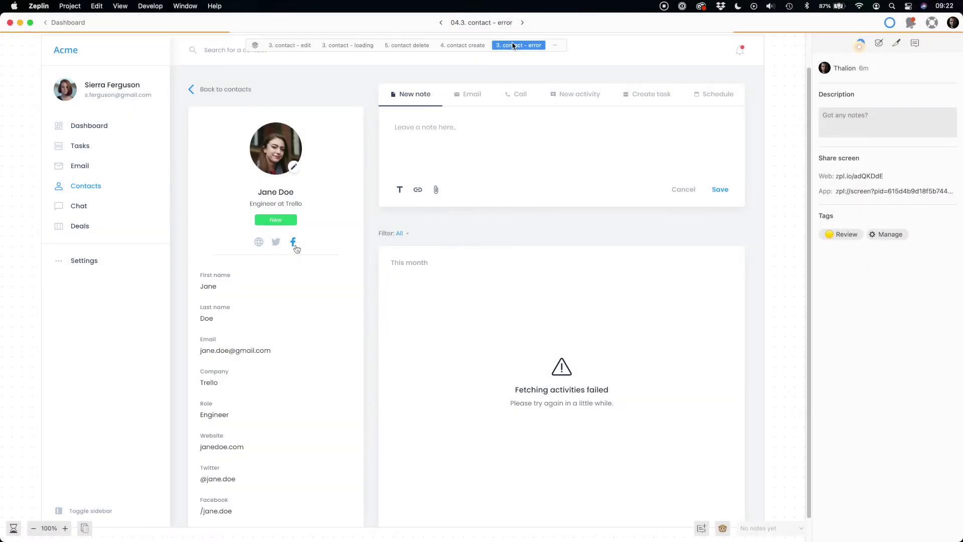
left_click(280, 45)
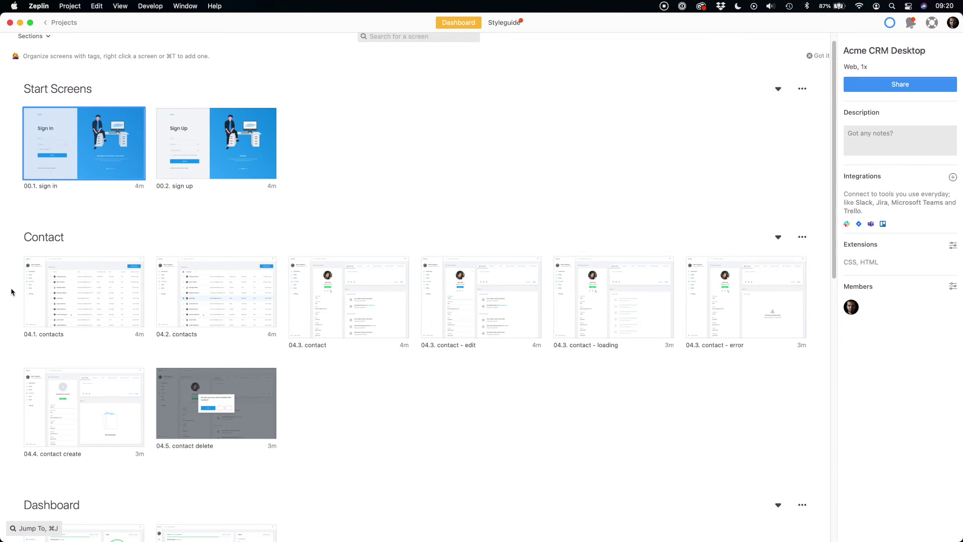
Tag the 04.1–04.3 contact screens and sign-in/sign-up screens Ready for Development, briefly testing the filter
left_click_drag(11, 291, 337, 365)
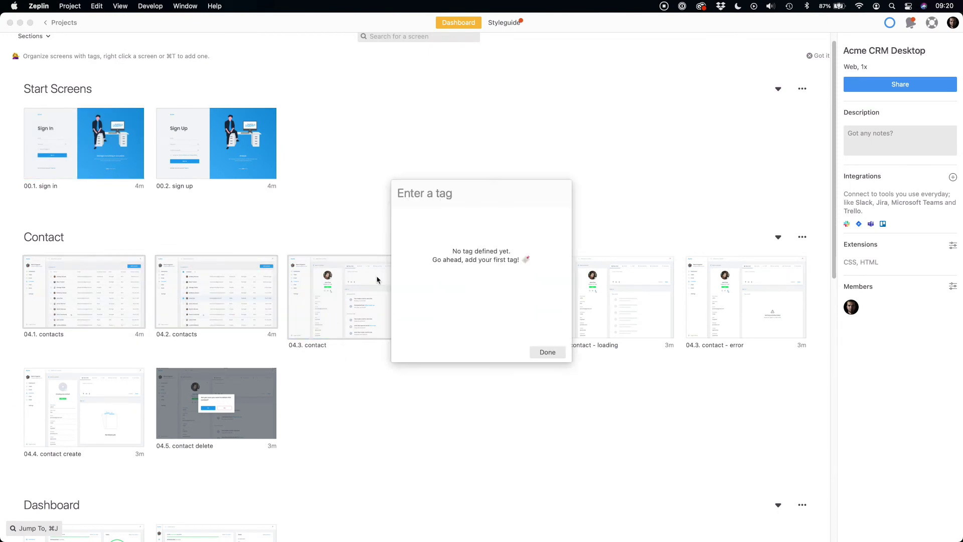
type("Ready for Development")
left_click(483, 240)
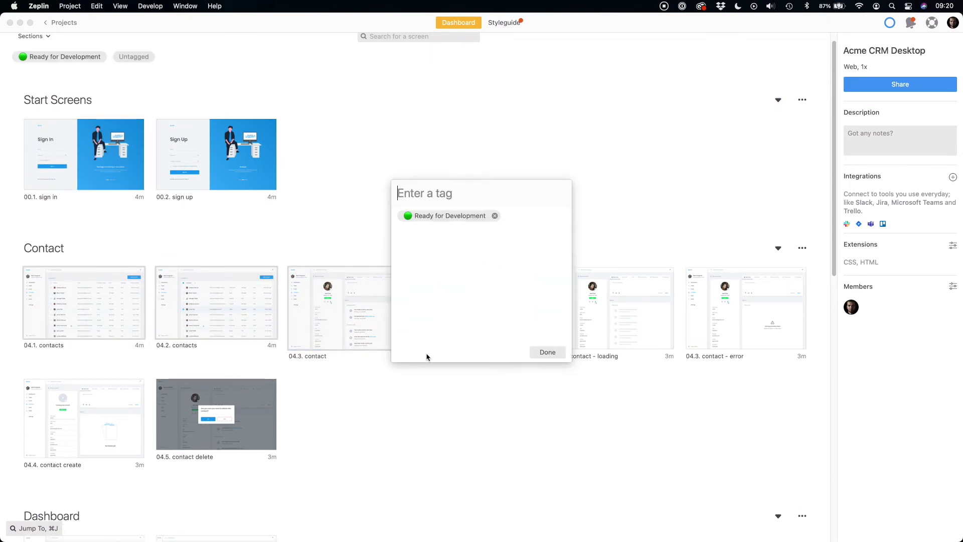
left_click(546, 351)
left_click_drag(10, 134, 234, 165)
key("super+t")
left_click(430, 239)
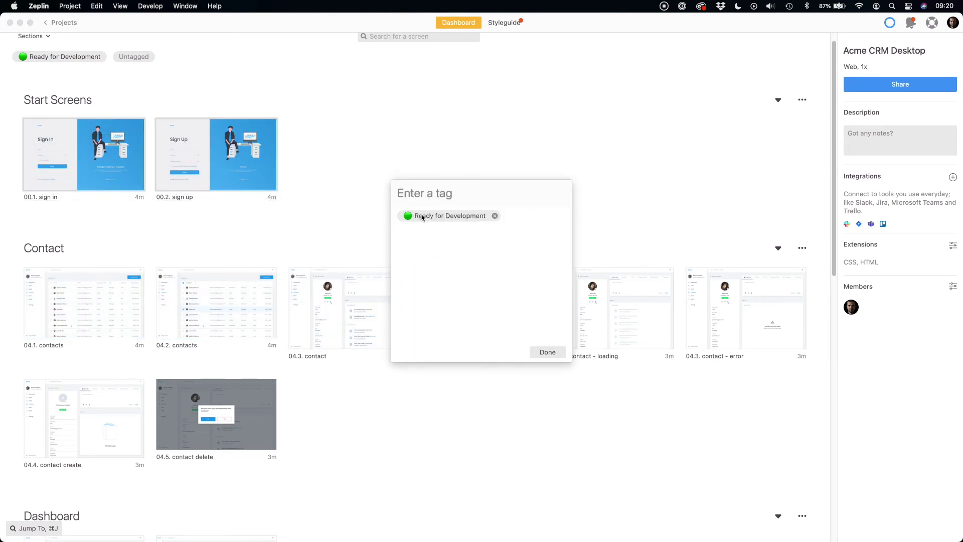
left_click(333, 217)
left_click(45, 57)
left_click(45, 57)
Tag the dashboard screens Ready for Development as well
scroll(18, 262, "down", 6)
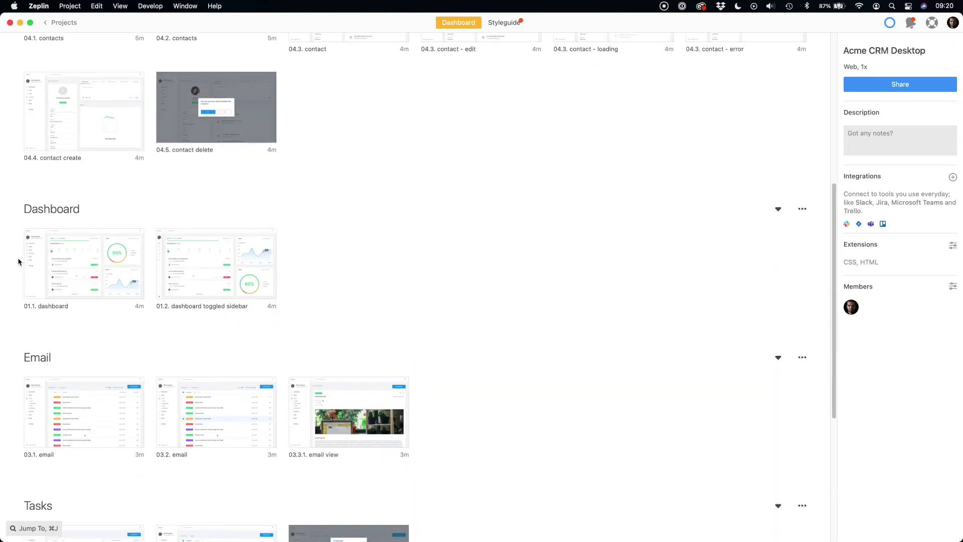
left_click_drag(19, 261, 171, 265)
key("super+t")
left_click(422, 235)
left_click(547, 351)
Create a Review tag and apply it to the contact edit, loading and error screens and the task screens
scroll(334, 273, "up", 4)
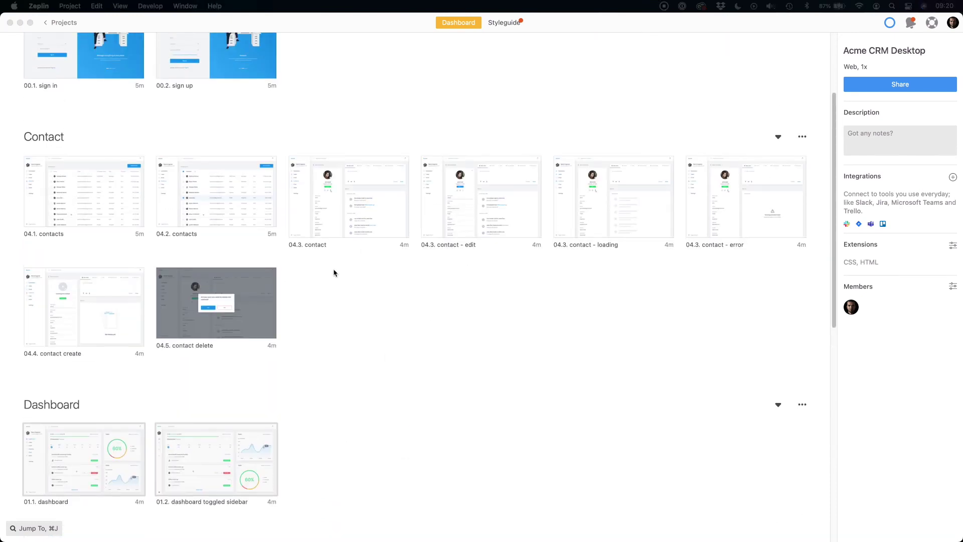
left_click_drag(415, 256, 727, 211)
right_click(499, 189)
left_click(518, 271)
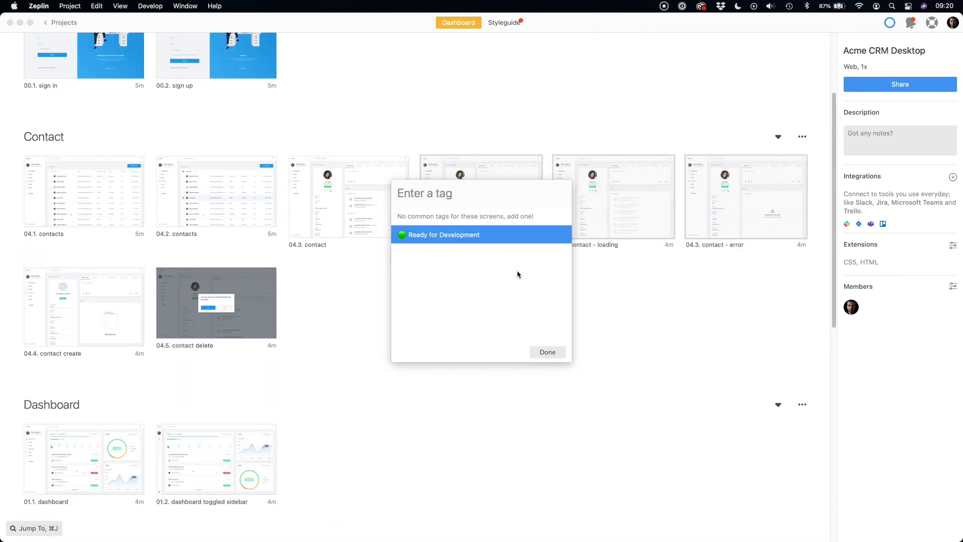
type("Review")
left_click(477, 239)
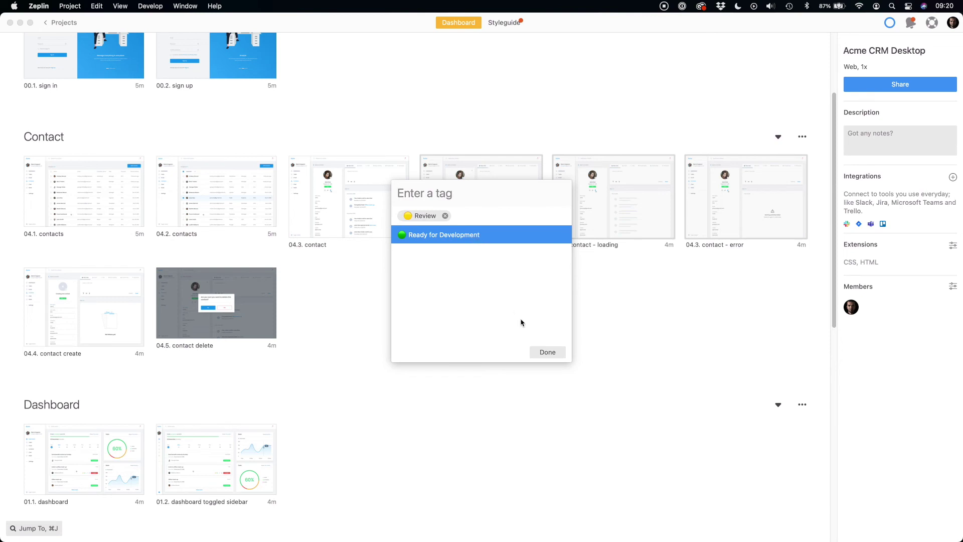
left_click(541, 353)
scroll(540, 353, "down", 10)
left_click_drag(445, 381, 56, 334)
key("super+t")
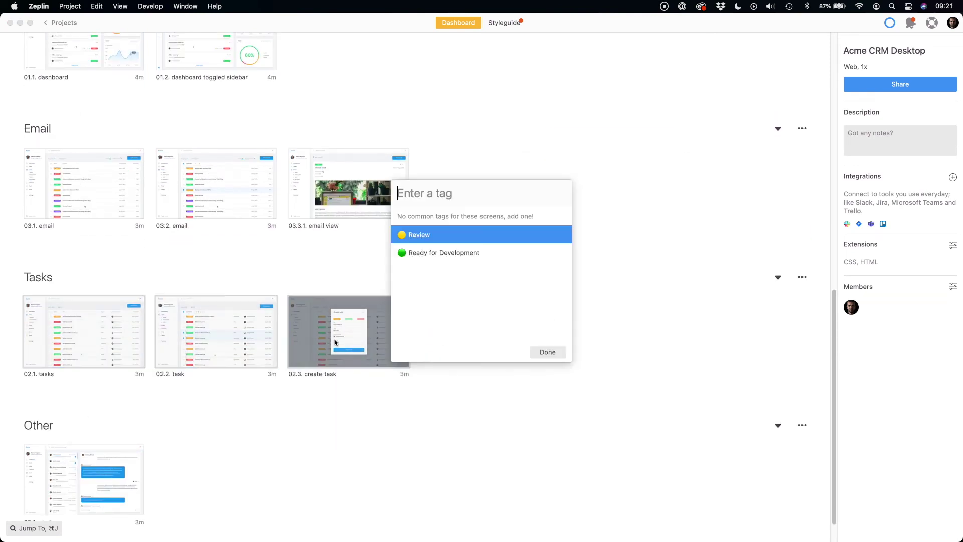
left_click(444, 232)
left_click(533, 351)
Select the three Email screens and check their existing tags without changing them
left_click_drag(419, 237, 37, 189)
key("super+t")
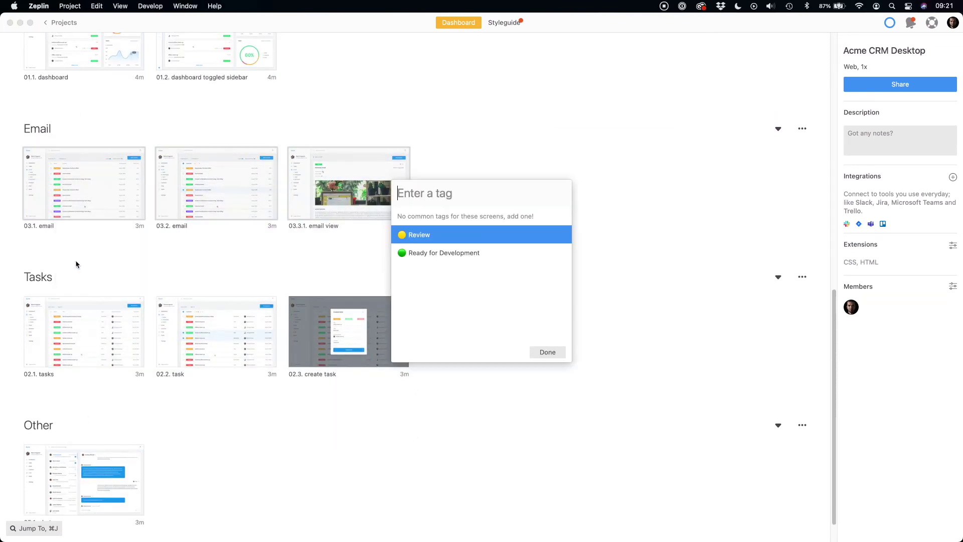
key("Escape")
scroll(437, 180, "up", 10)
Filter the screens by Ready for Development, then Review, then QA, ending on the QA-tagged Email screens
left_click(129, 72)
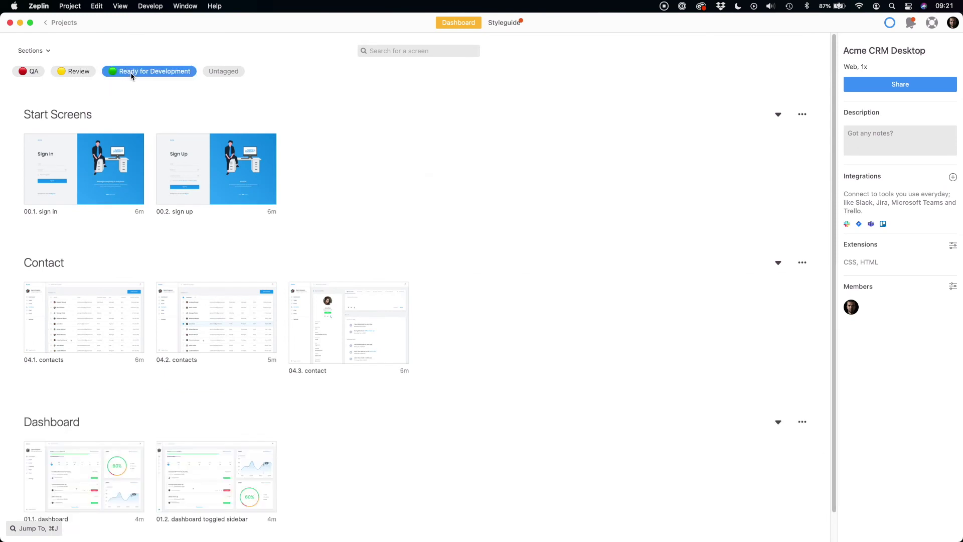
scroll(134, 224, "down", 2)
scroll(134, 224, "up", 2)
left_click(74, 71)
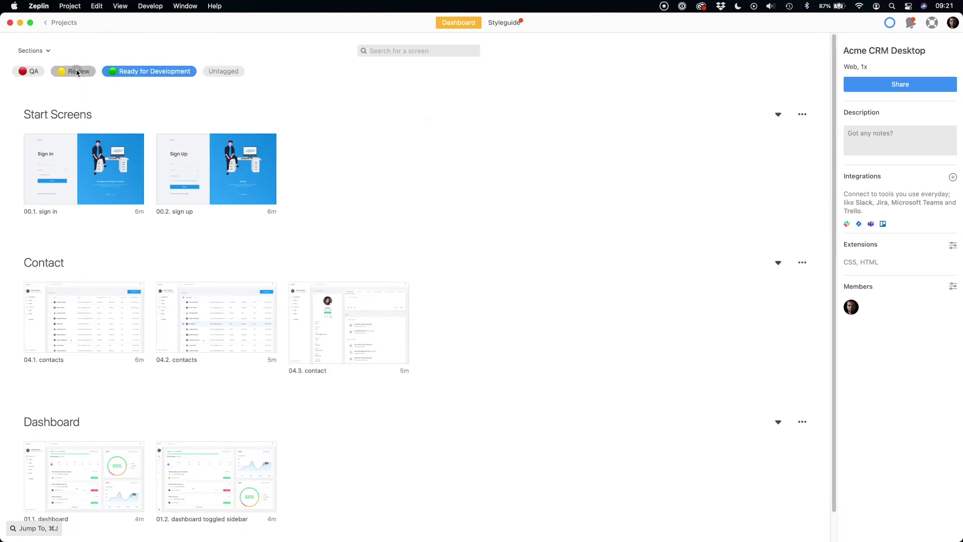
left_click(31, 72)
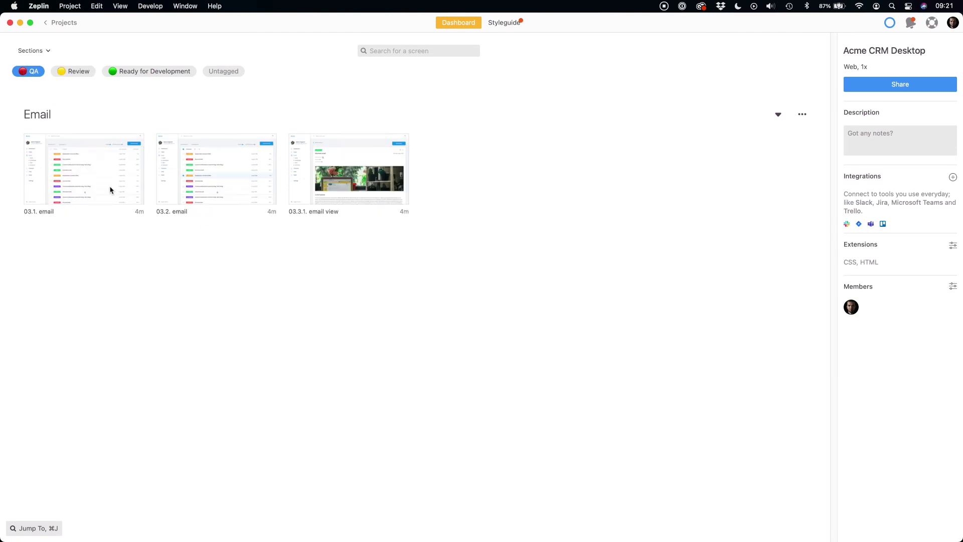